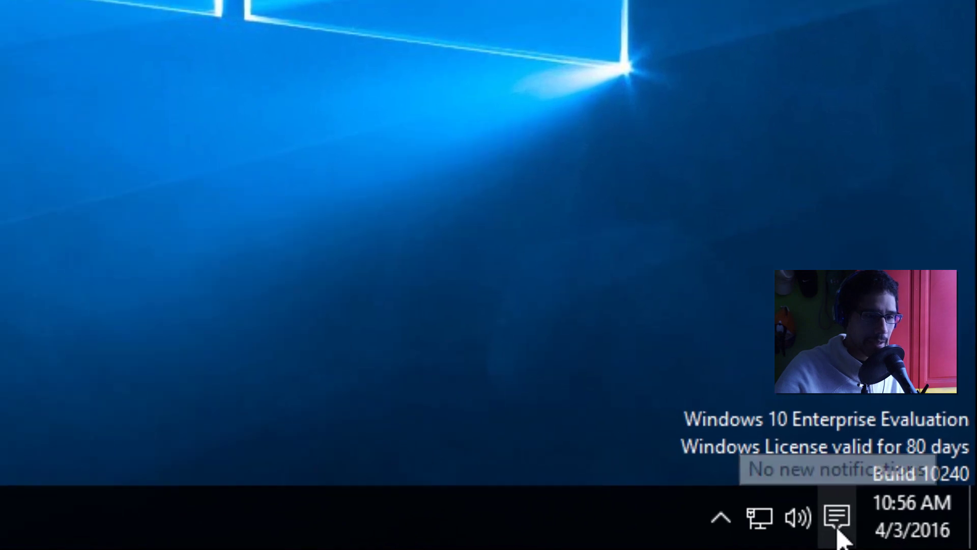
- Check the Action Center panel, then go to Settings > System > Notifications & actions
left_click(876, 532)
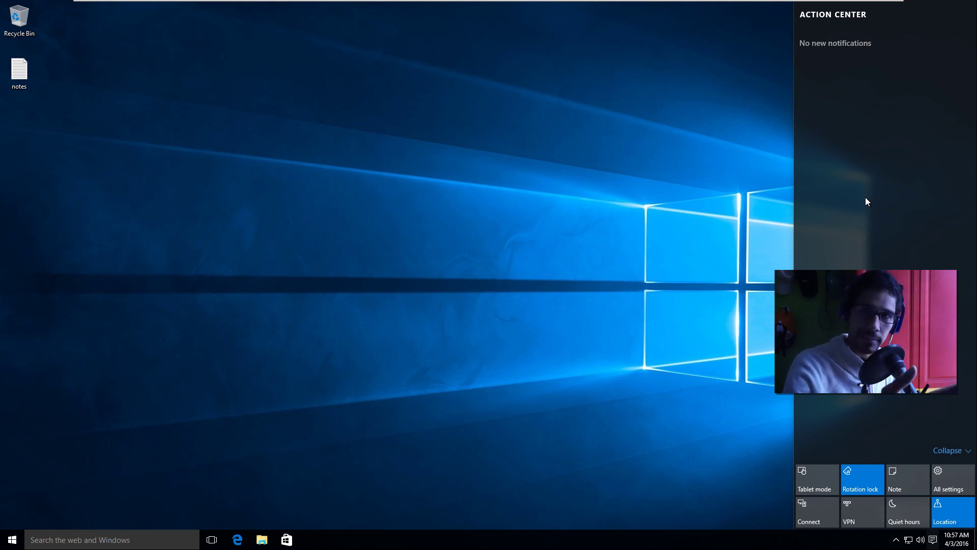
left_click(592, 268)
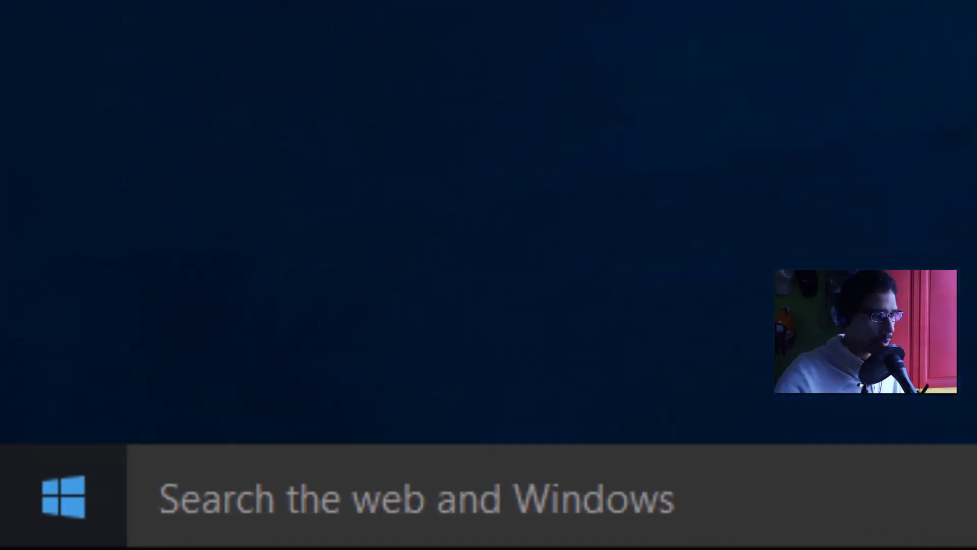
left_click(66, 524)
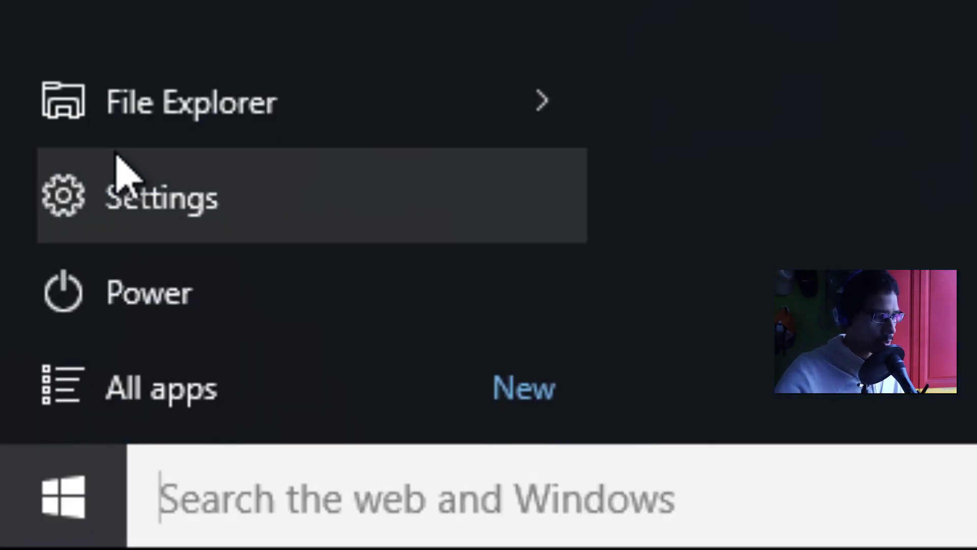
left_click(113, 201)
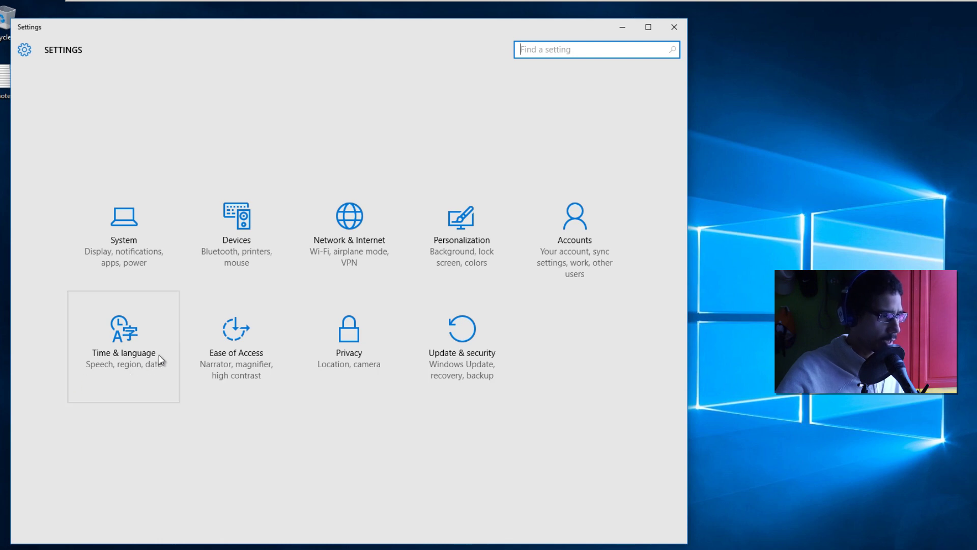
left_click(142, 252)
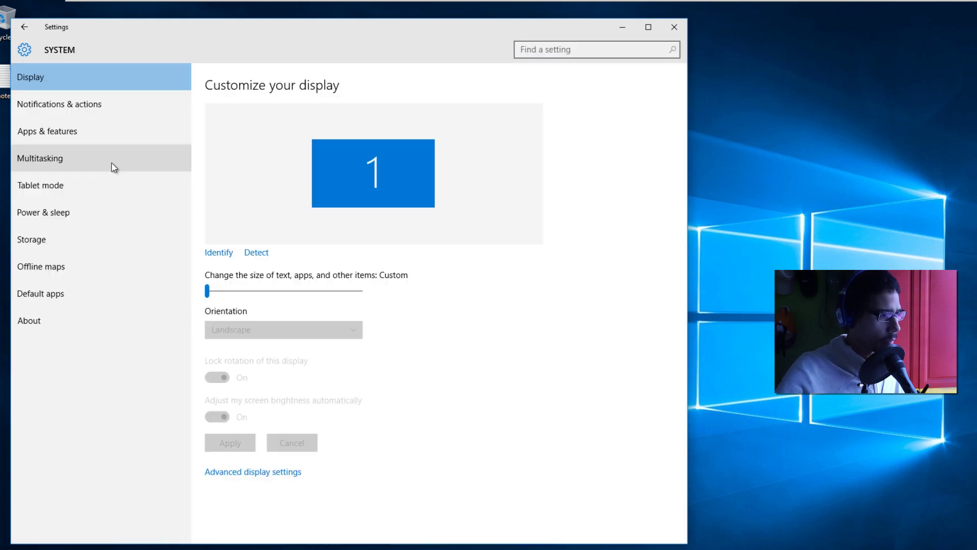
left_click(99, 104)
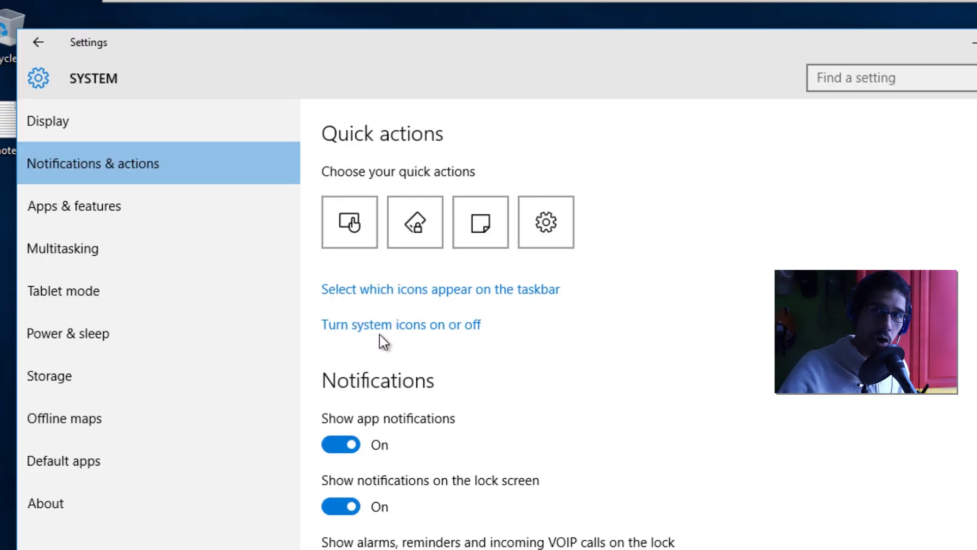
- Turn the Action Center system icon off and back on, then close Settings
left_click(385, 326)
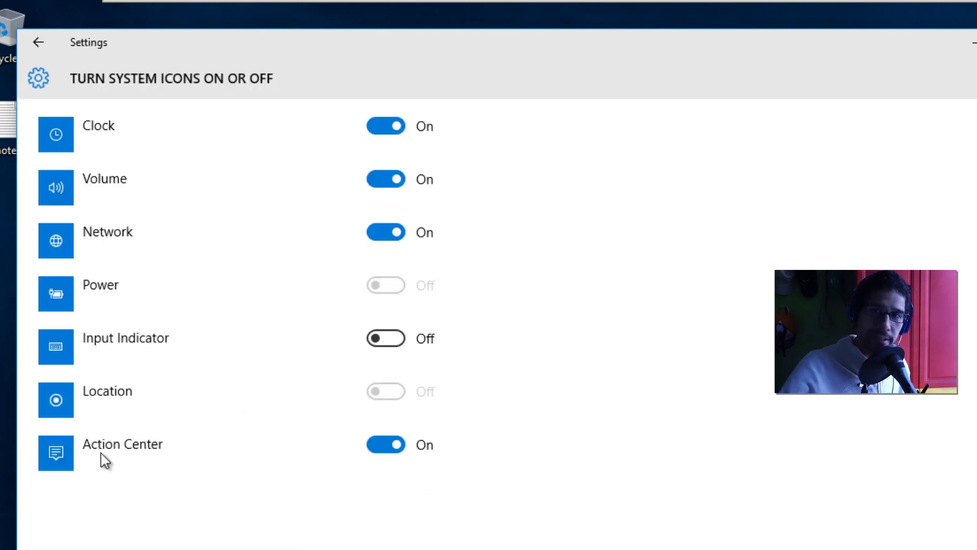
left_click(389, 447)
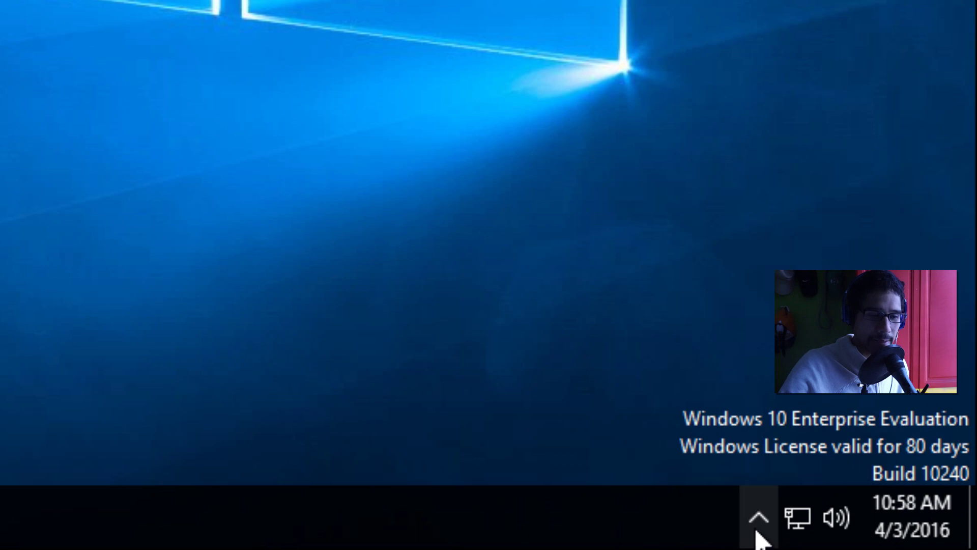
left_click(756, 531)
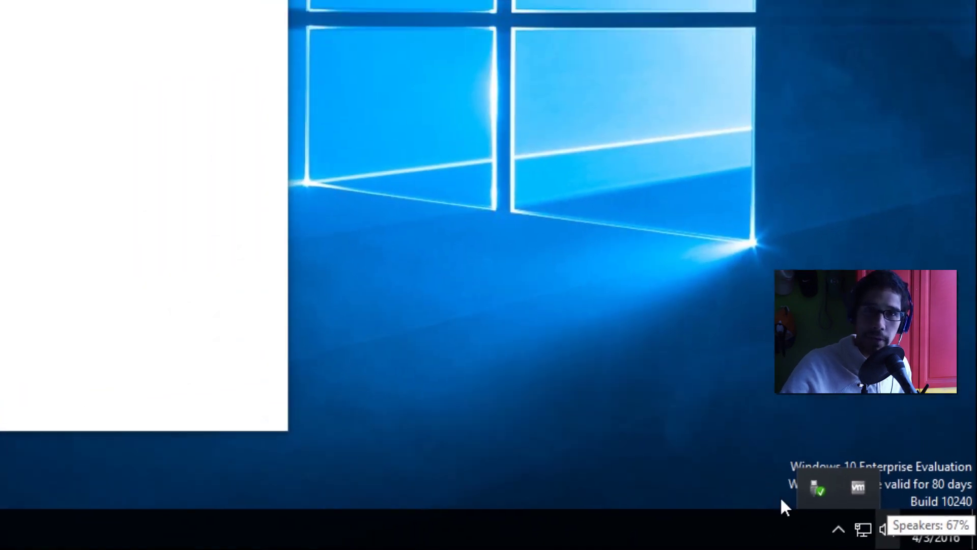
left_click(237, 256)
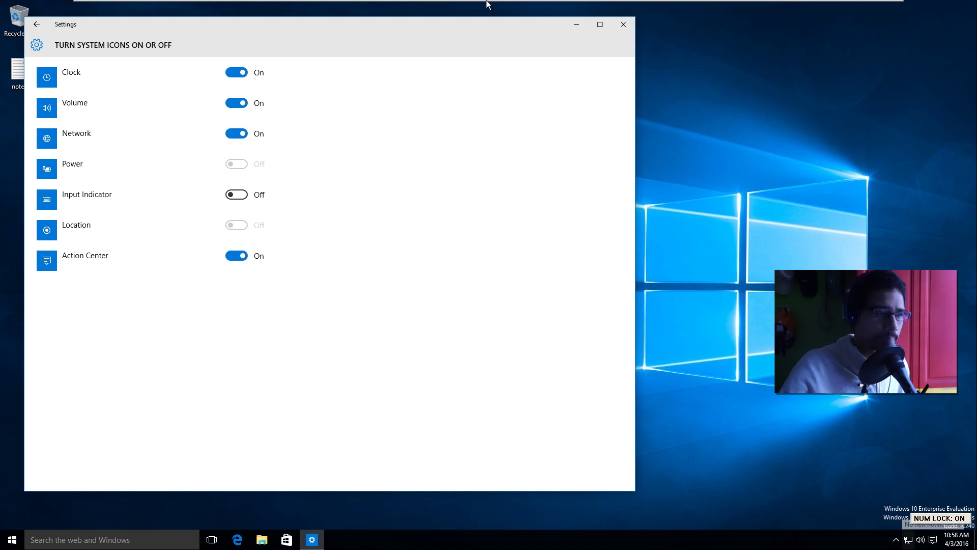
left_click(622, 24)
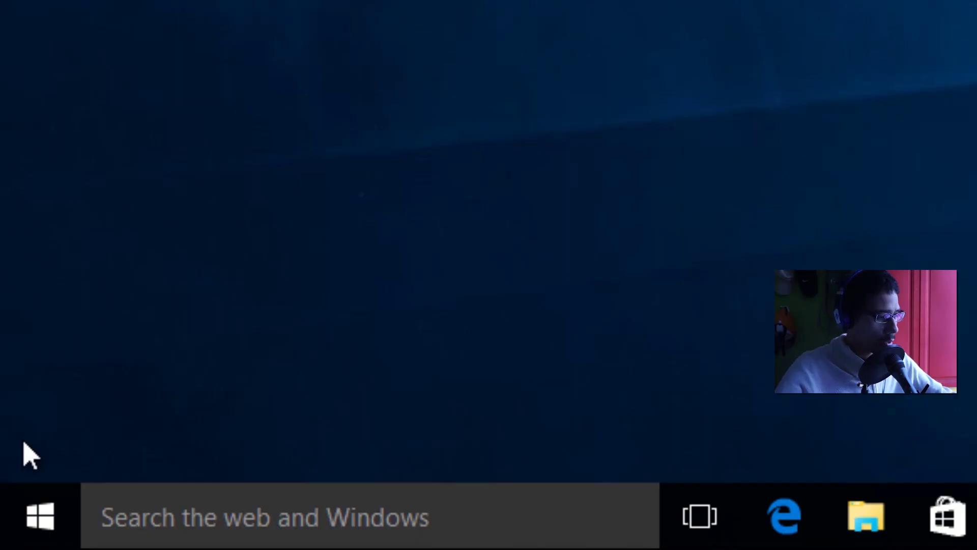
- Launch gpedit.msc from the Run dialog
key("super+r")
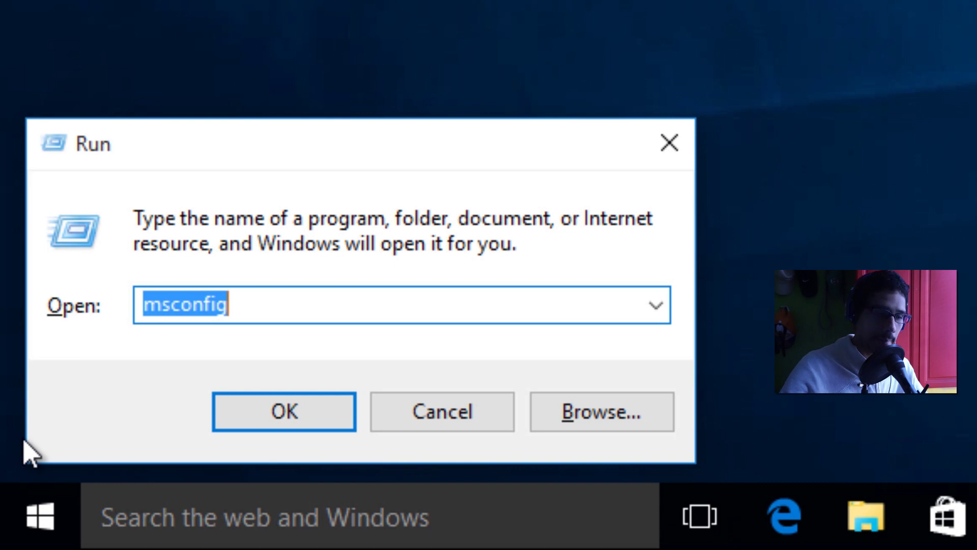
type("gpedit.m")
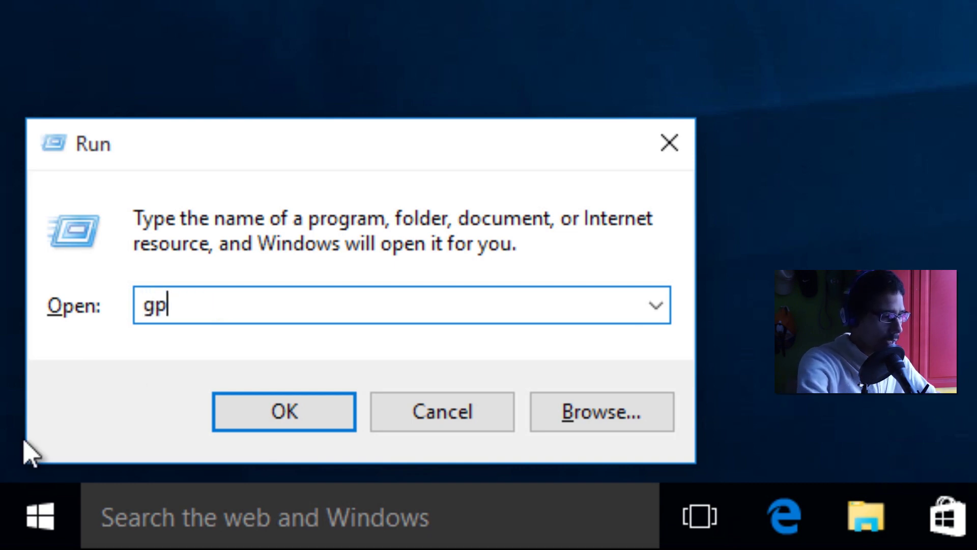
type("s")
key("BackSpace")
type("msc")
key("Return")
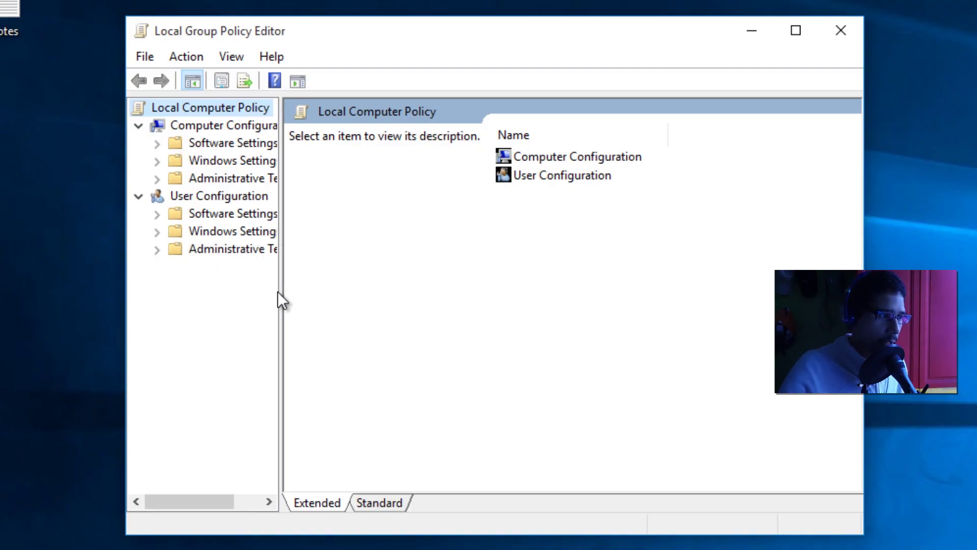
- Widen the tree and expand User Configuration > Administrative Templates > Start Menu and Taskbar
left_click_drag(278, 291, 366, 297)
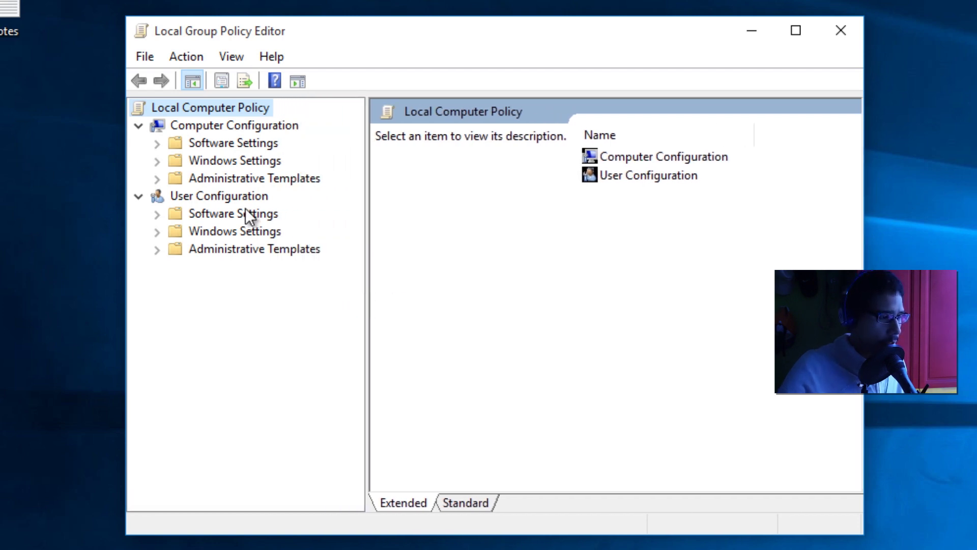
left_click(217, 198)
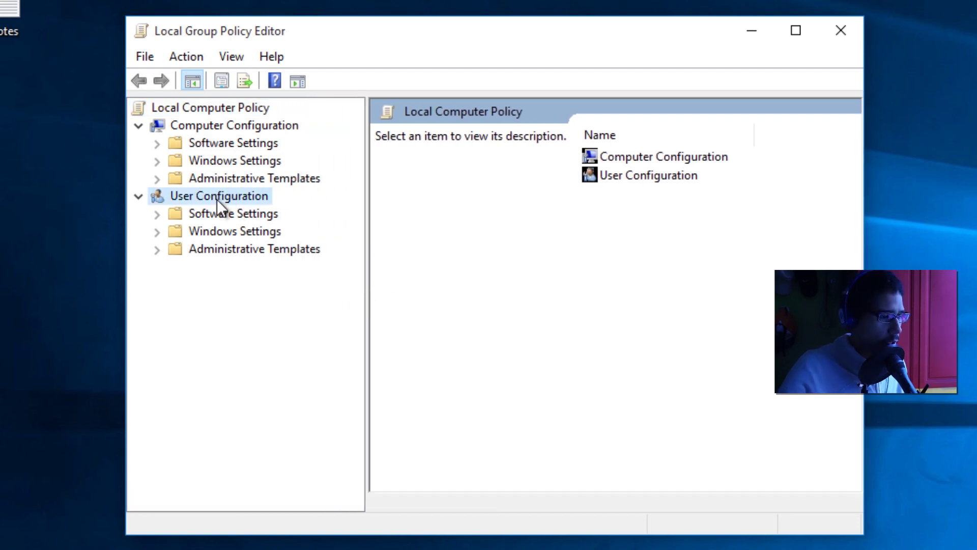
left_click(214, 249)
left_click(156, 249)
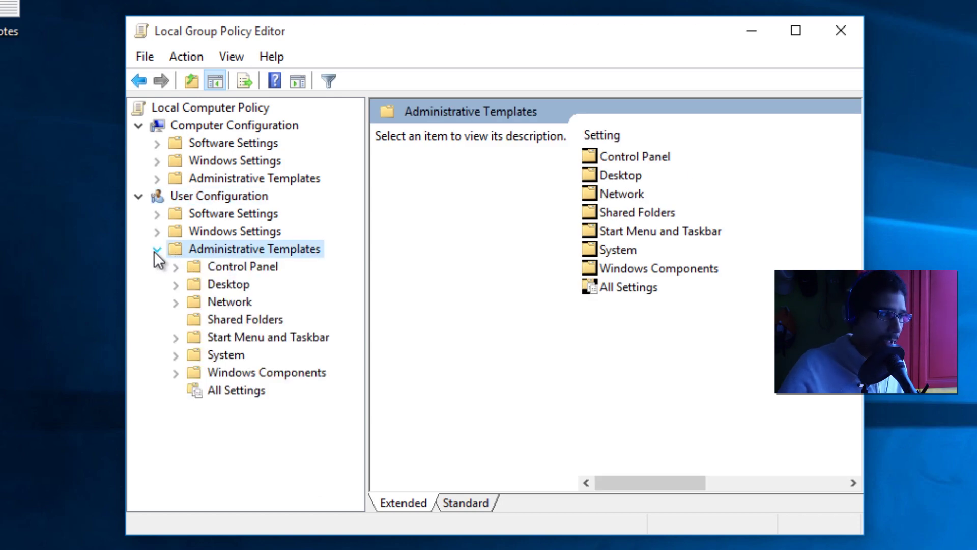
left_click(230, 344)
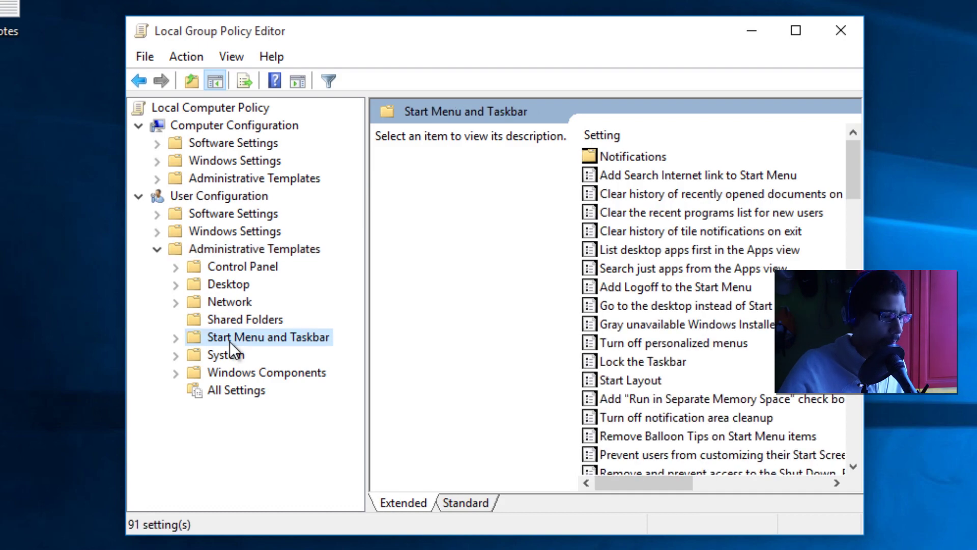
- Maximize the editor, sort policies by name, and open Remove Notifications and Action Center
left_click(795, 31)
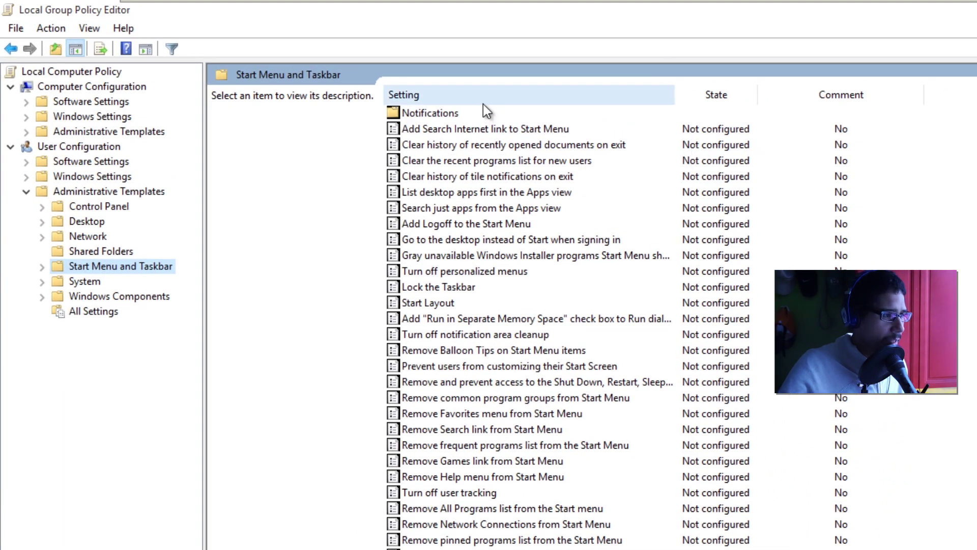
left_click(484, 100)
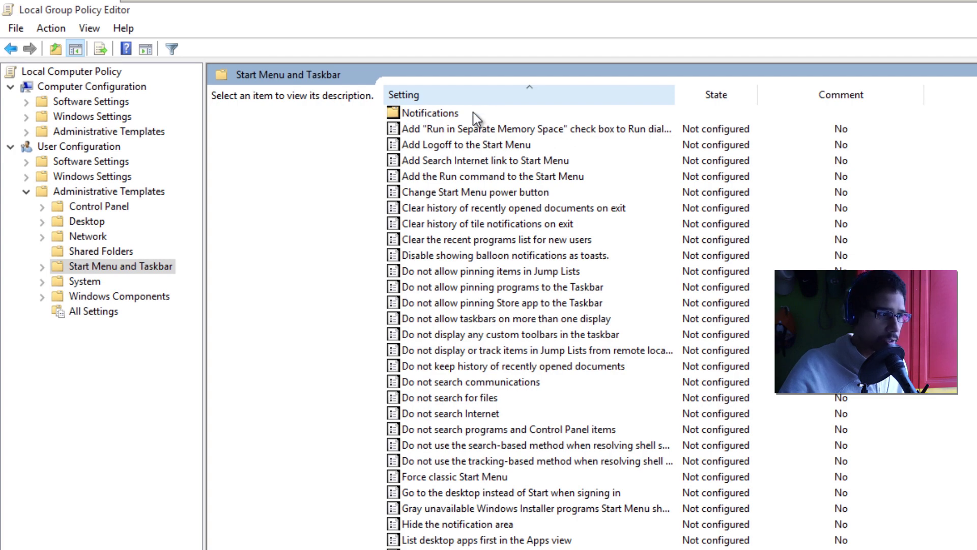
left_click(471, 139)
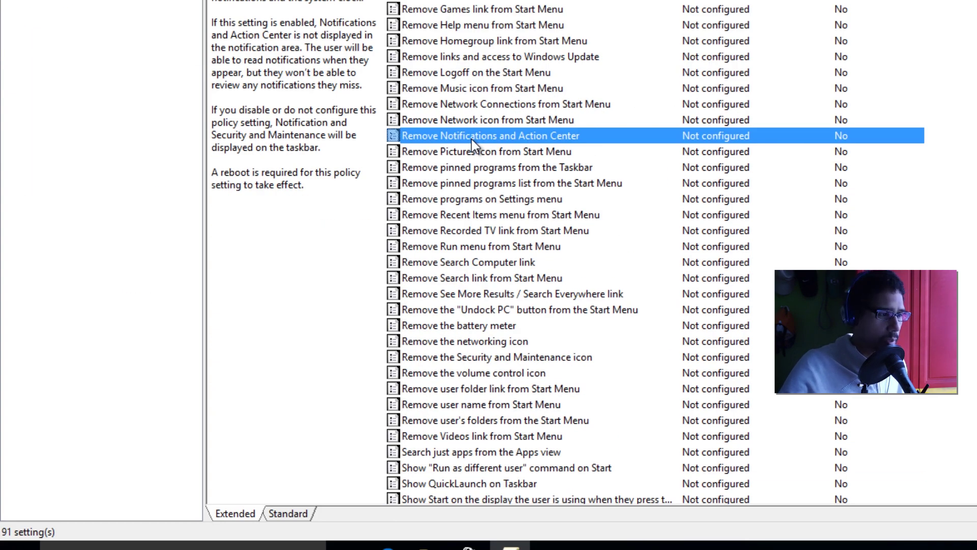
double_click(472, 139)
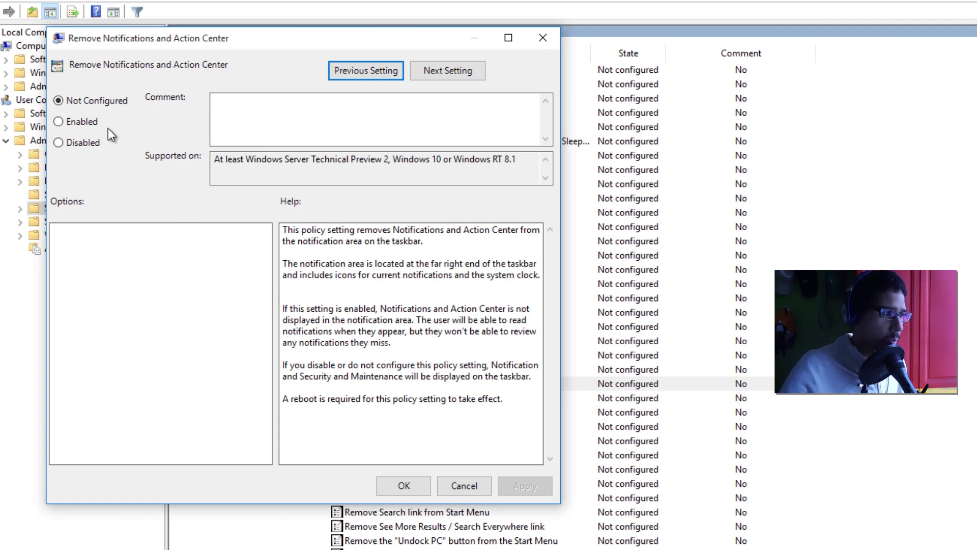
- Enable and apply Remove Notifications and Action Center, then revert it to Not Configured and confirm
left_click(85, 124)
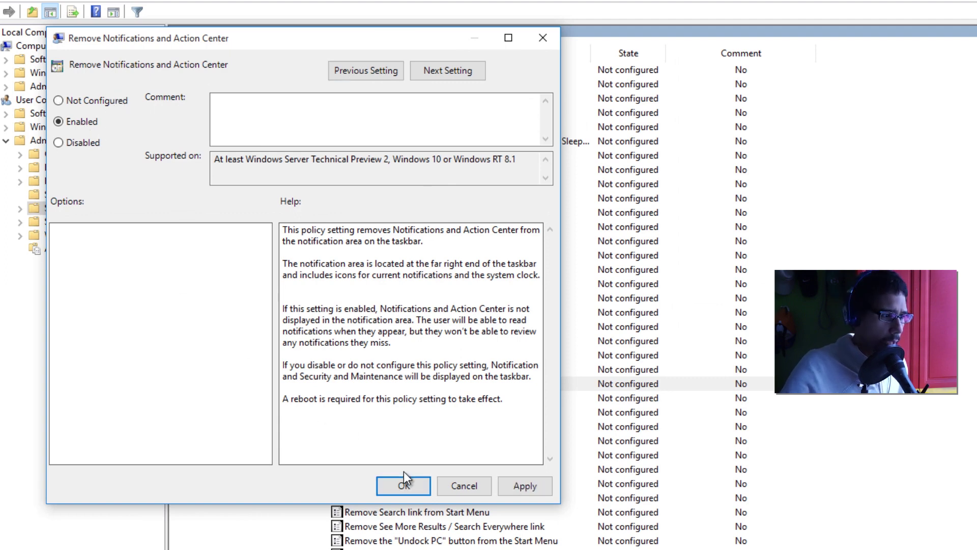
left_click(539, 484)
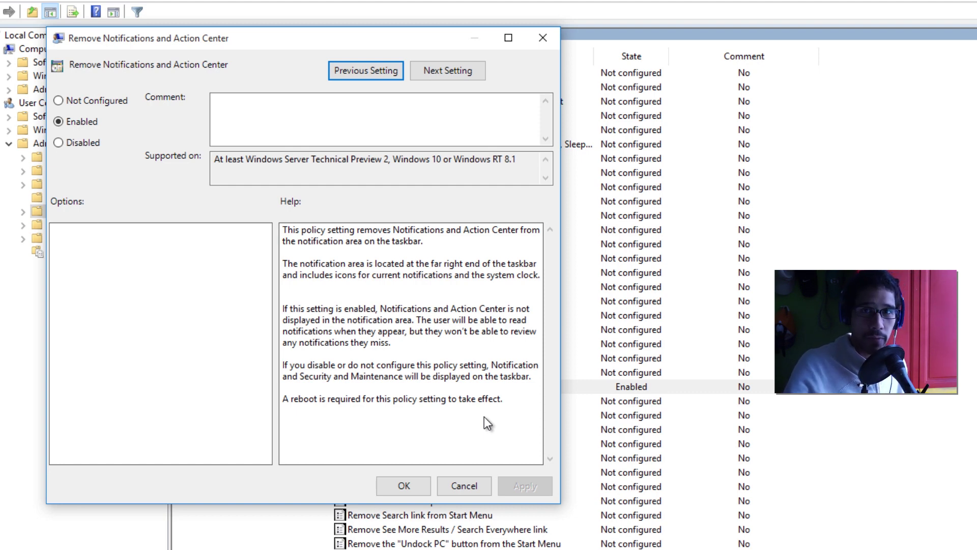
left_click(111, 103)
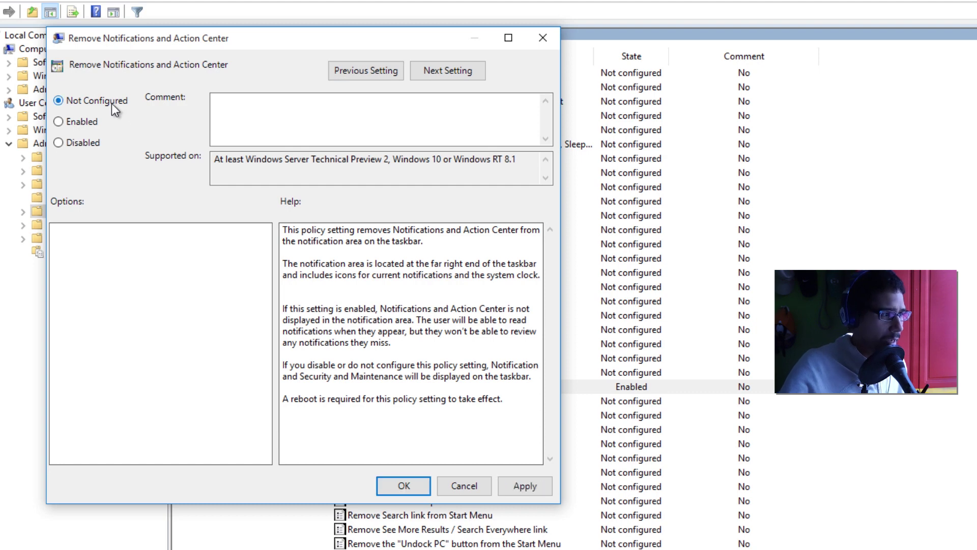
left_click(511, 486)
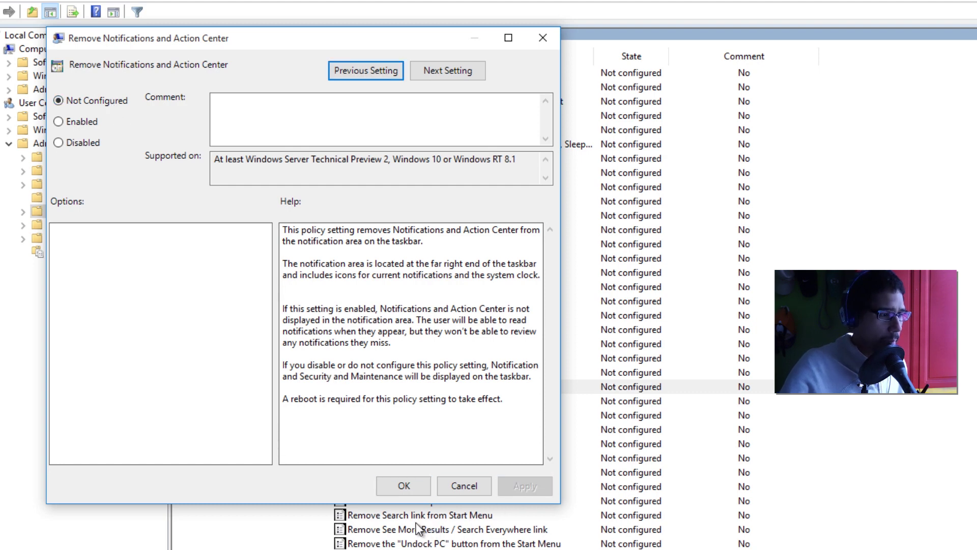
left_click(403, 485)
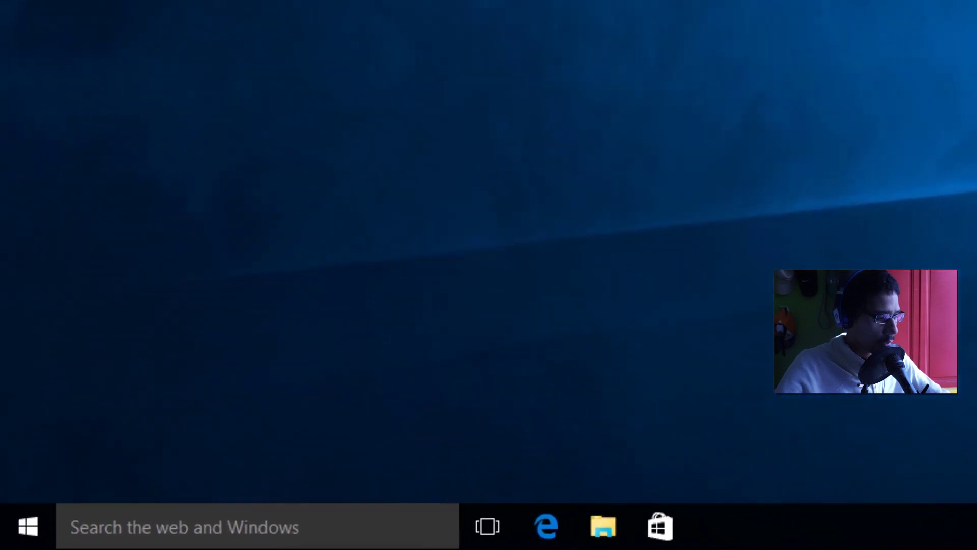
- Run regedit and approve the User Account Control prompt
key("super+r")
type("regedit")
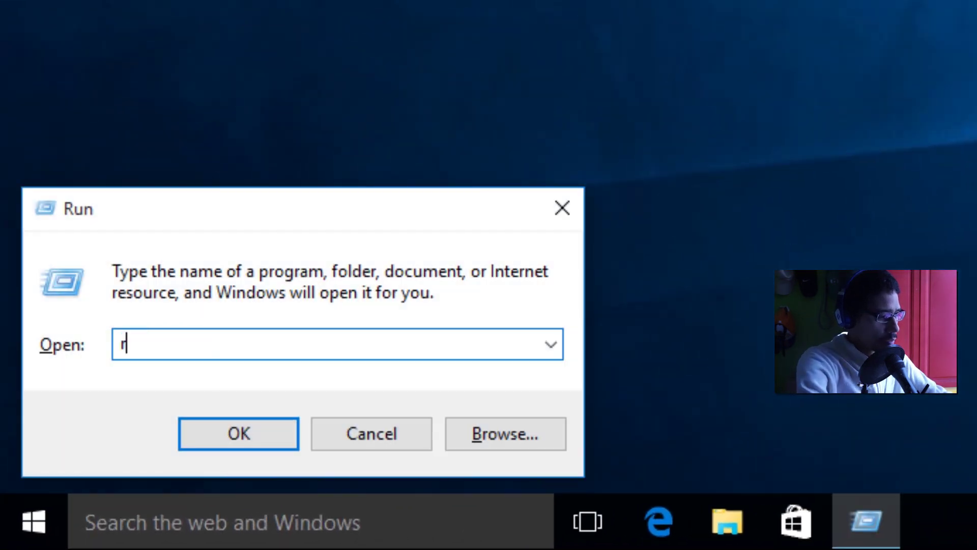
key("Return")
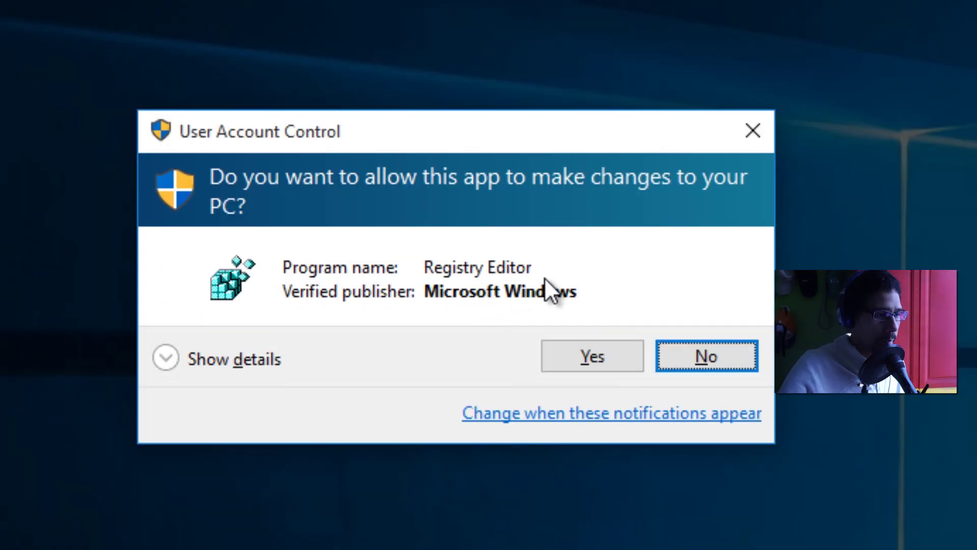
left_click(552, 356)
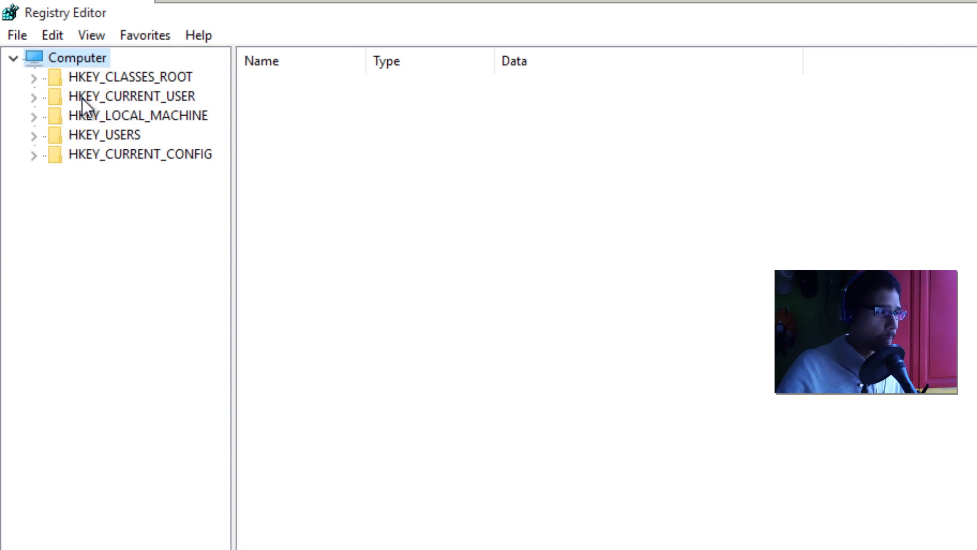
- Expand HKEY_CURRENT_USER > SOFTWARE > Policies > Microsoft and select the Windows key
left_click(33, 97)
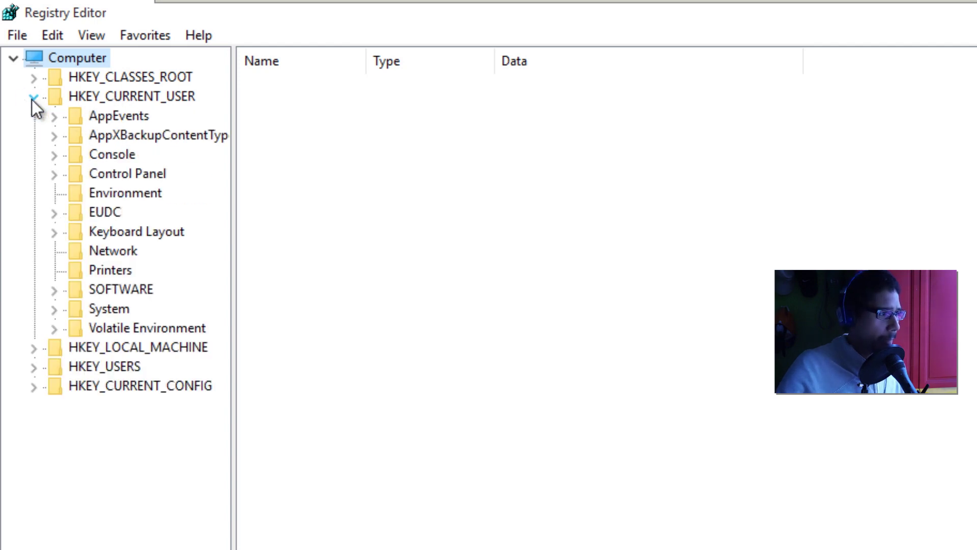
left_click(118, 292)
left_click(54, 290)
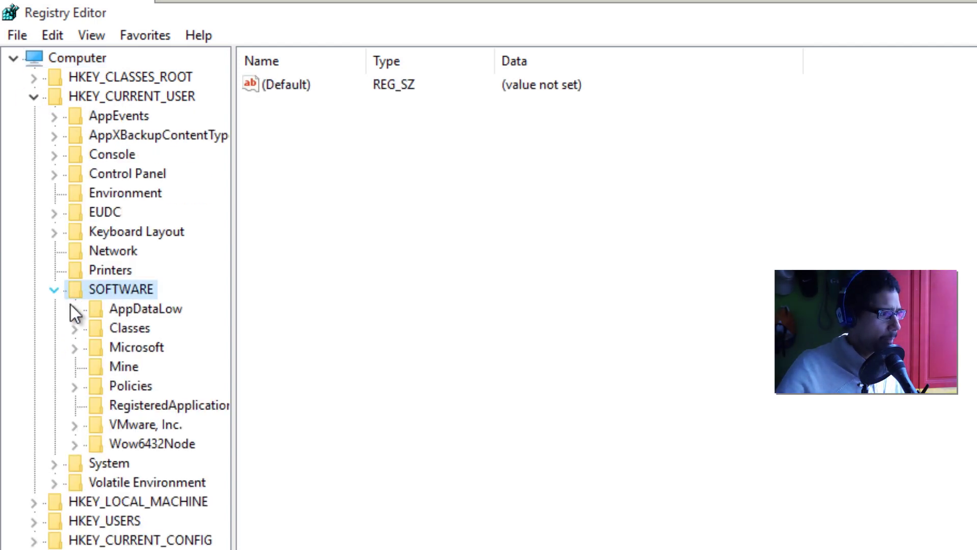
left_click(74, 387)
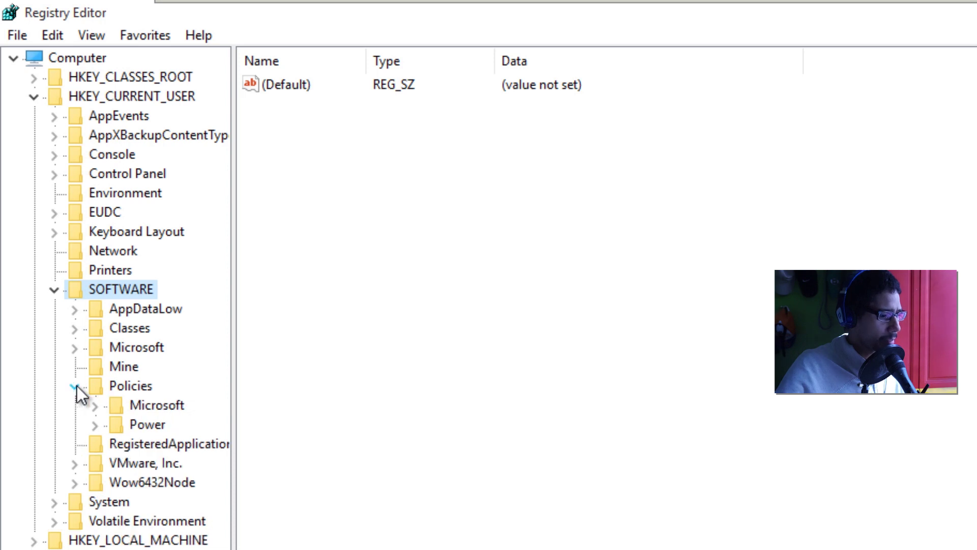
left_click(145, 405)
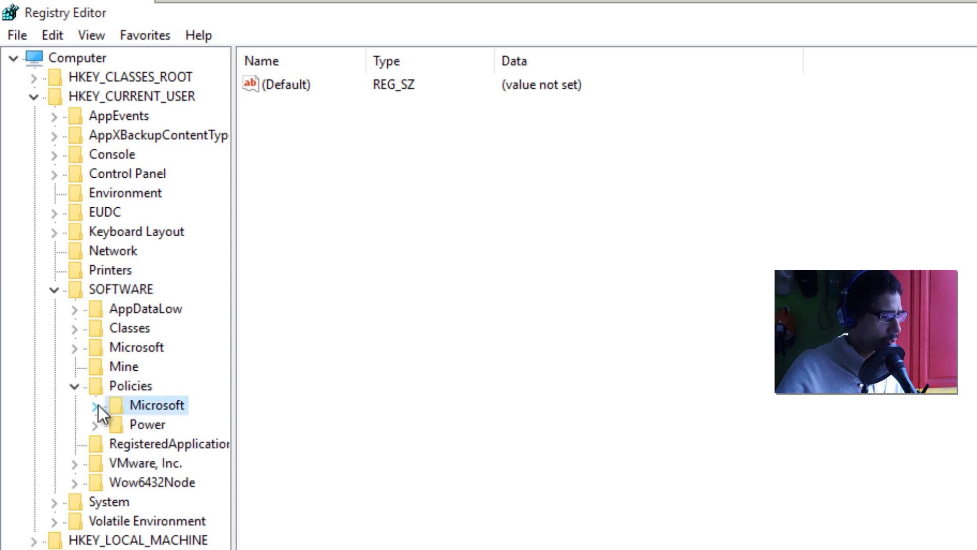
left_click(96, 406)
left_click(116, 444)
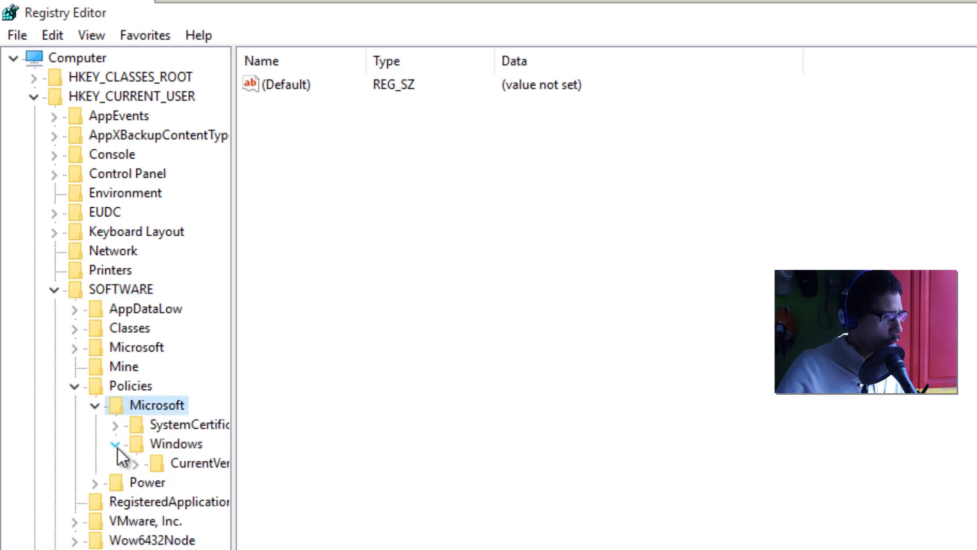
left_click(173, 443)
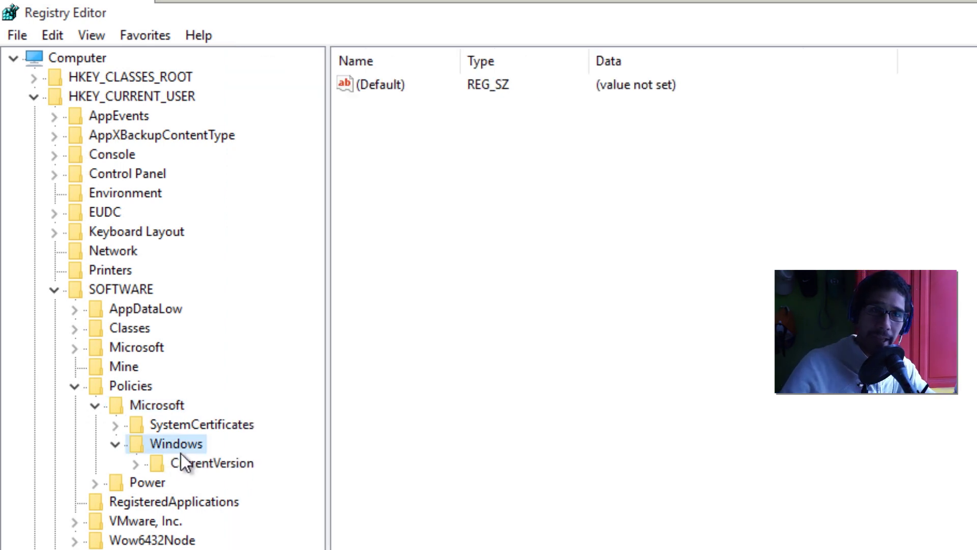
right_click(180, 446)
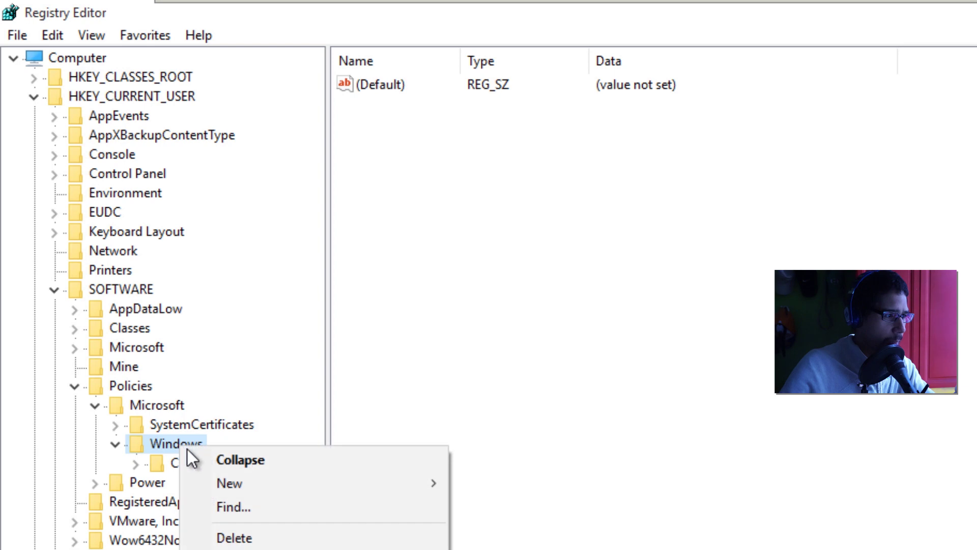
- Add a new key named Explorer under the Windows key
mouse_move(227, 479)
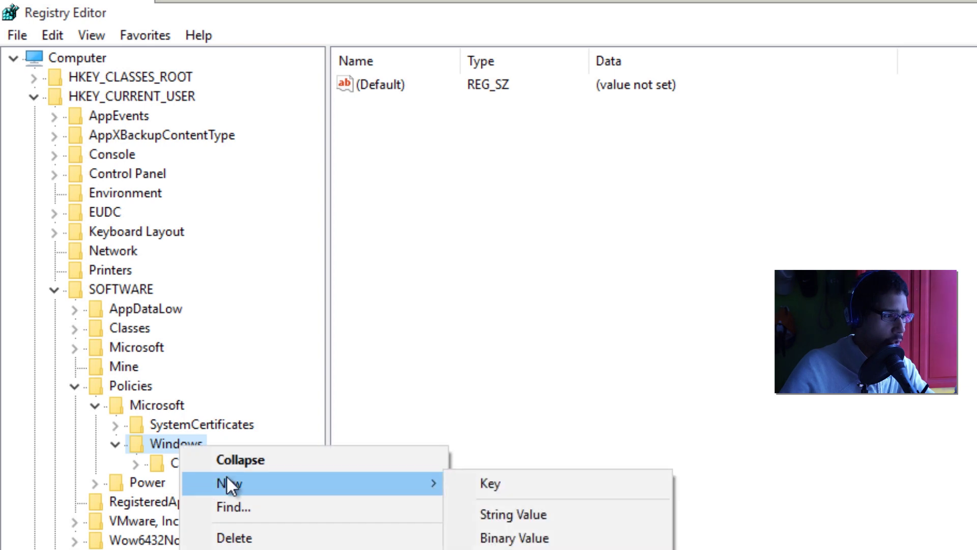
left_click(491, 484)
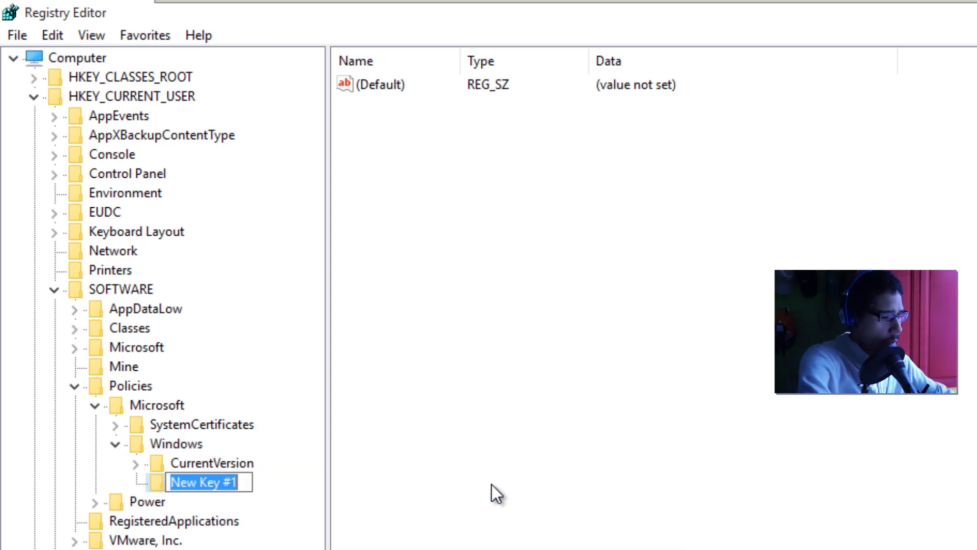
type("Explorer")
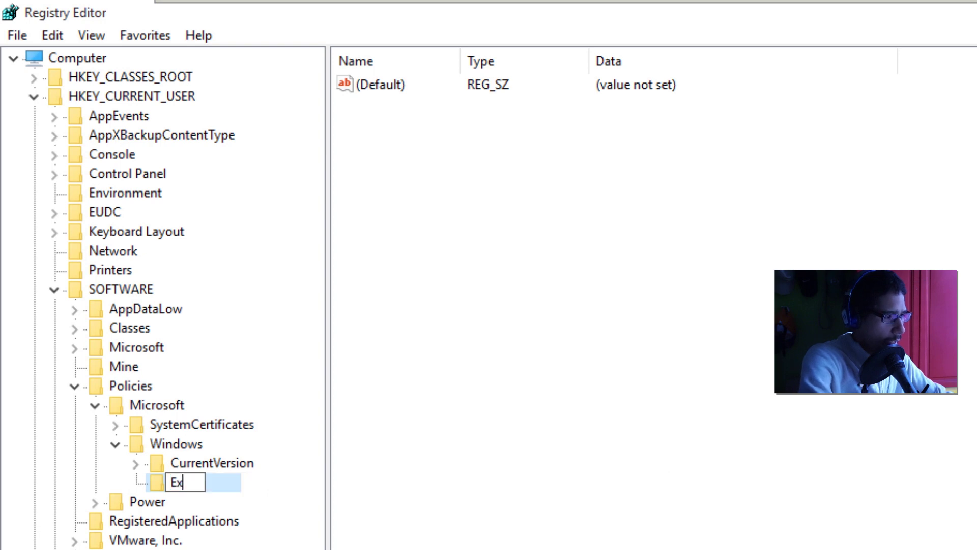
key("Return")
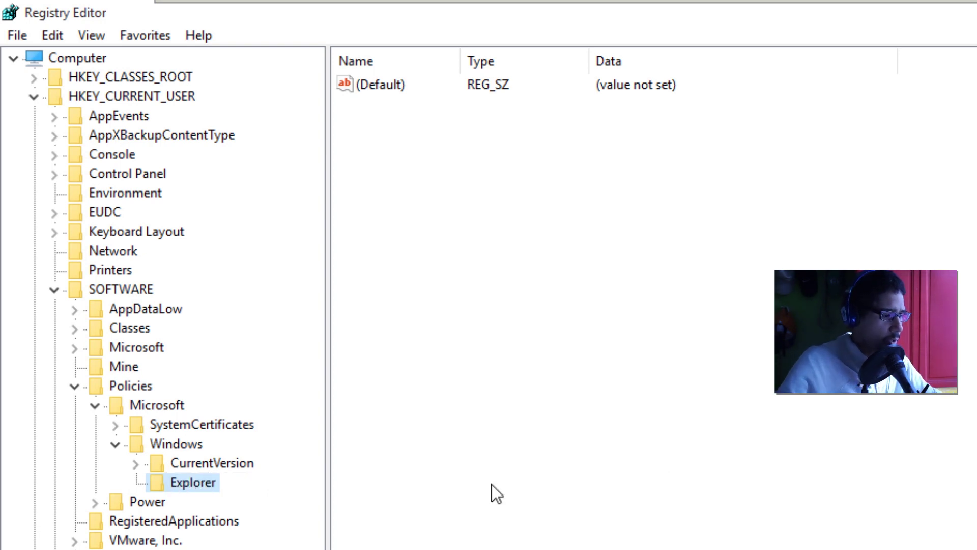
- Add a DWORD (32-bit) value named DisableNotificationCenter to Explorer and widen the Name column
right_click(199, 482)
mouse_move(269, 519)
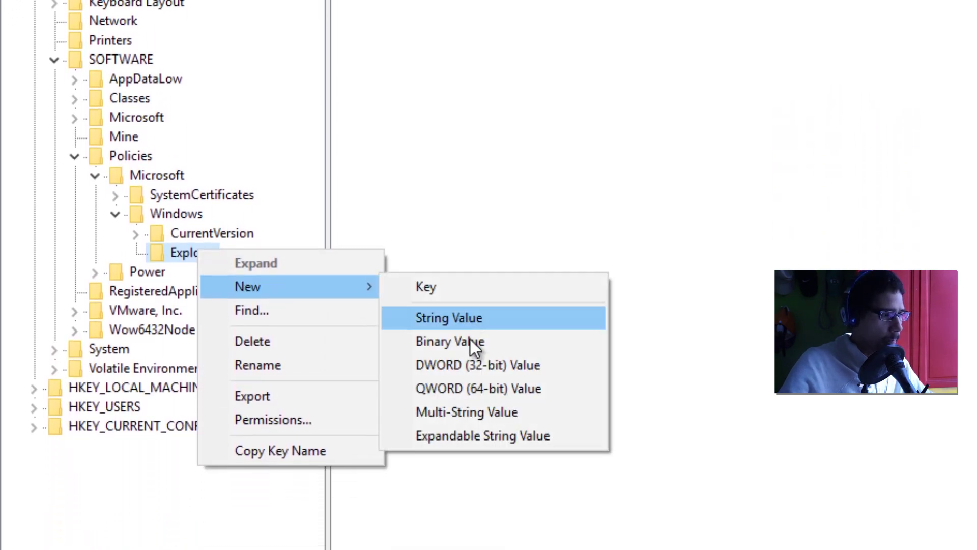
left_click(470, 362)
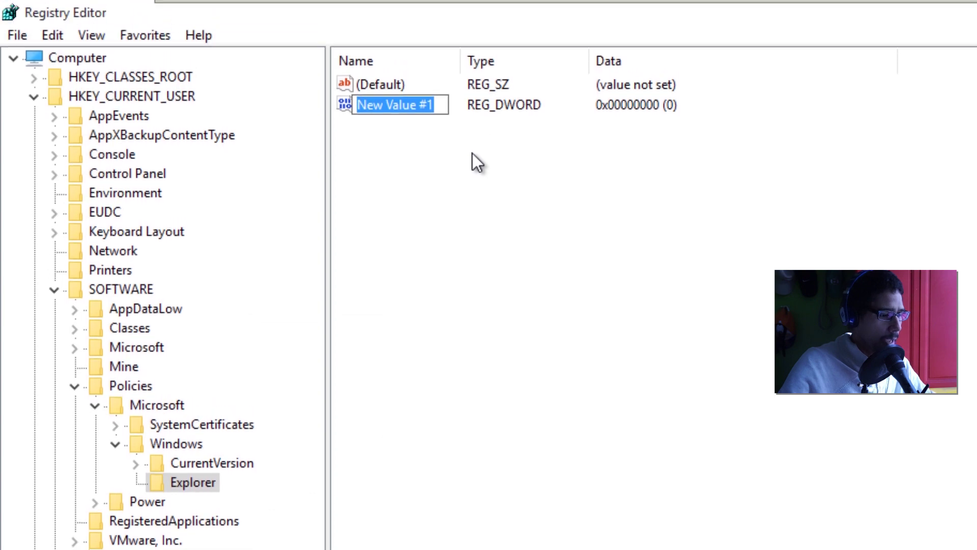
type("Disab")
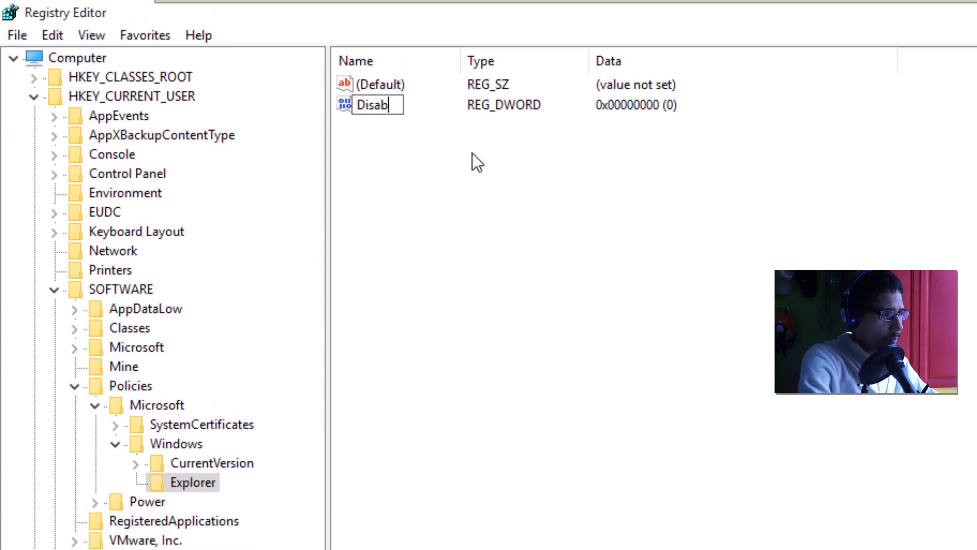
type("leNotifi")
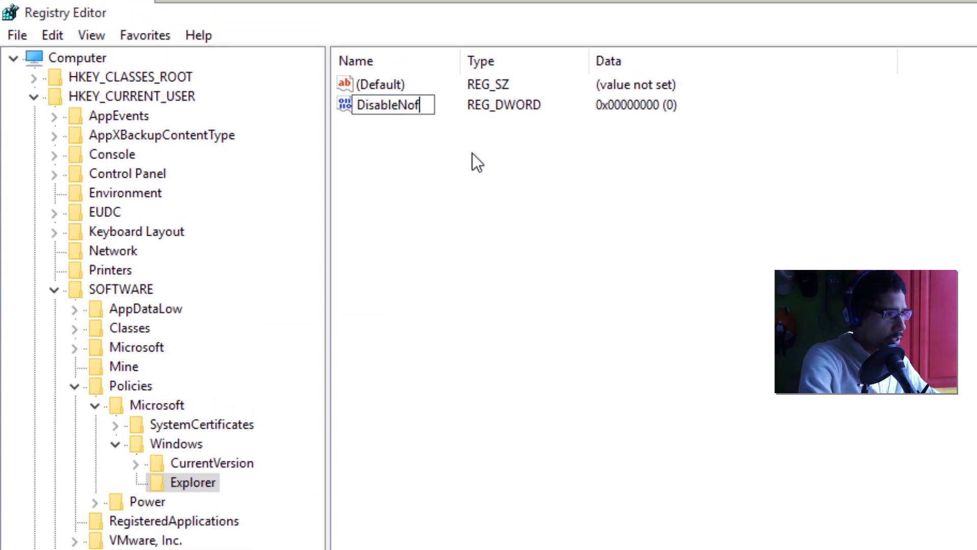
type("cation")
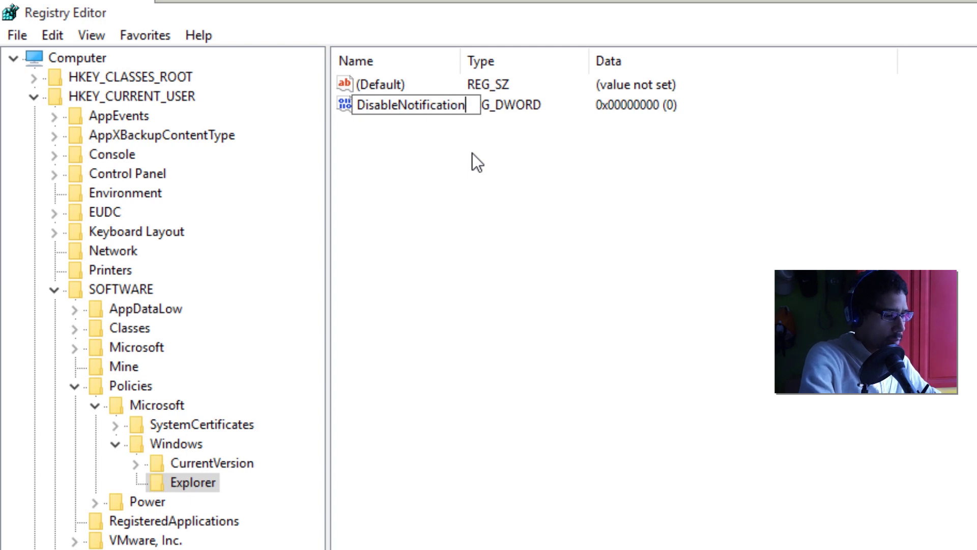
type("ter")
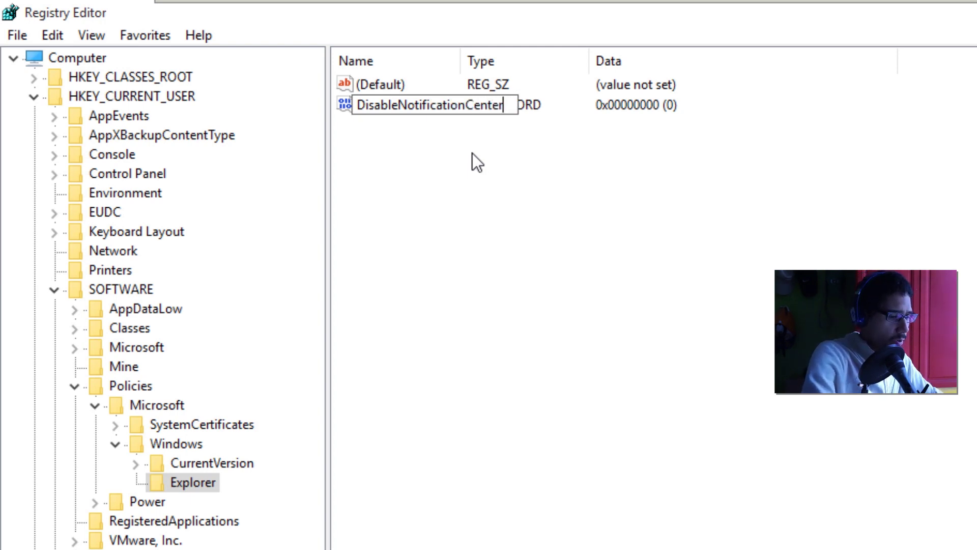
key("Return")
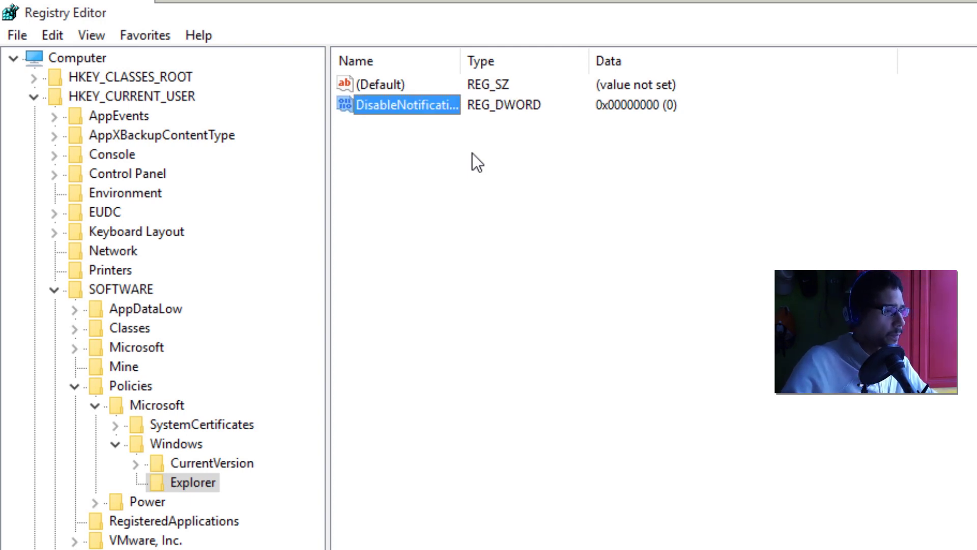
left_click_drag(466, 54, 653, 61)
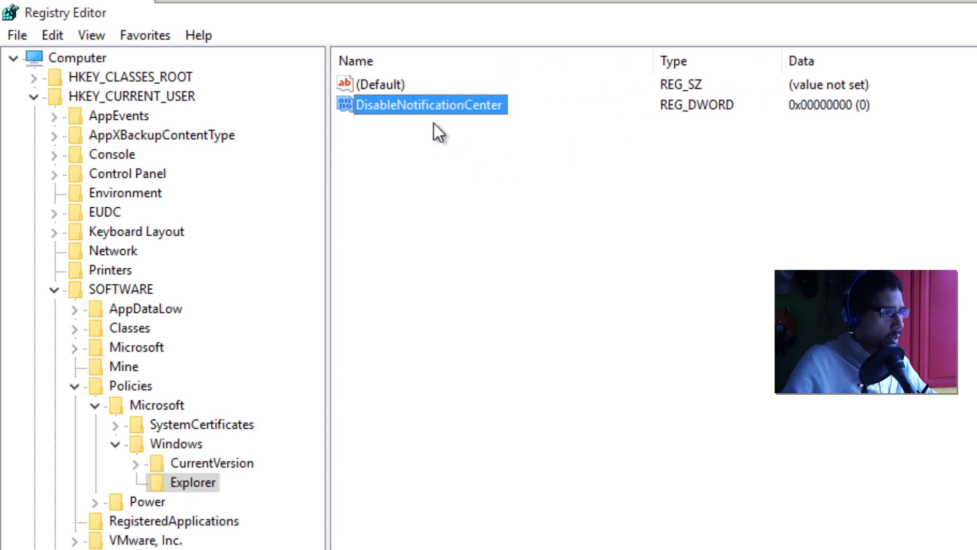
- Change DisableNotificationCenter's value data to 1
double_click(425, 105)
type("1")
left_click(275, 280)
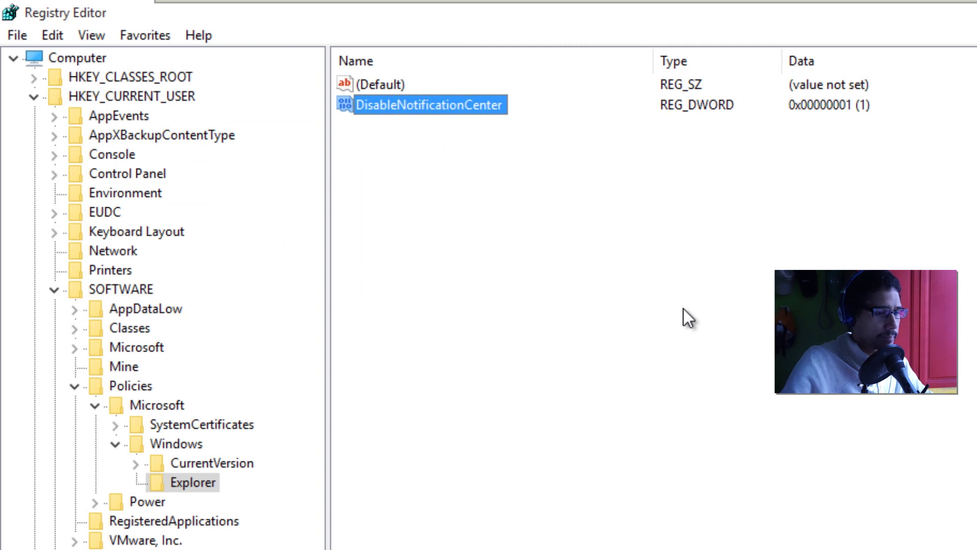